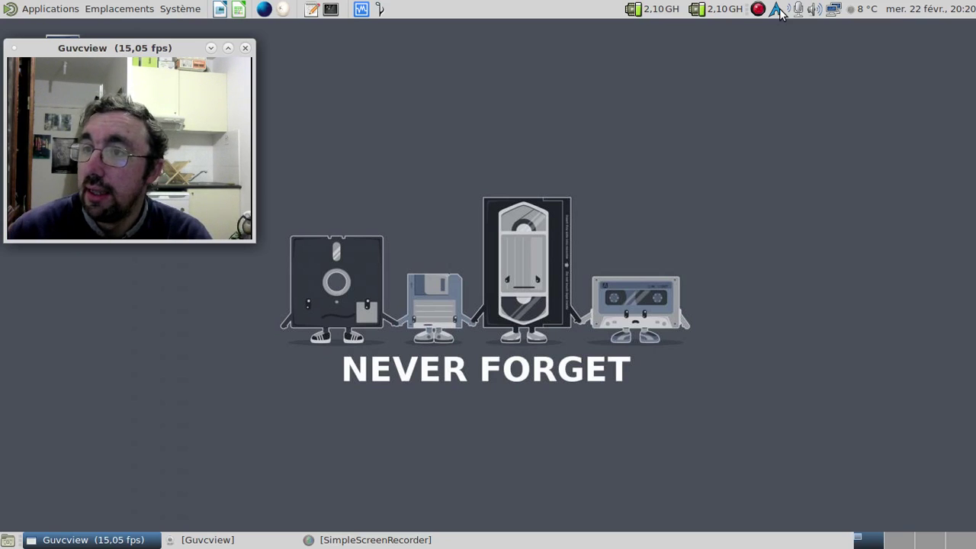
Install the pending libnm, libnm-glib and networkmanager updates, authenticating with the root password, and close the updater.
left_click(779, 11)
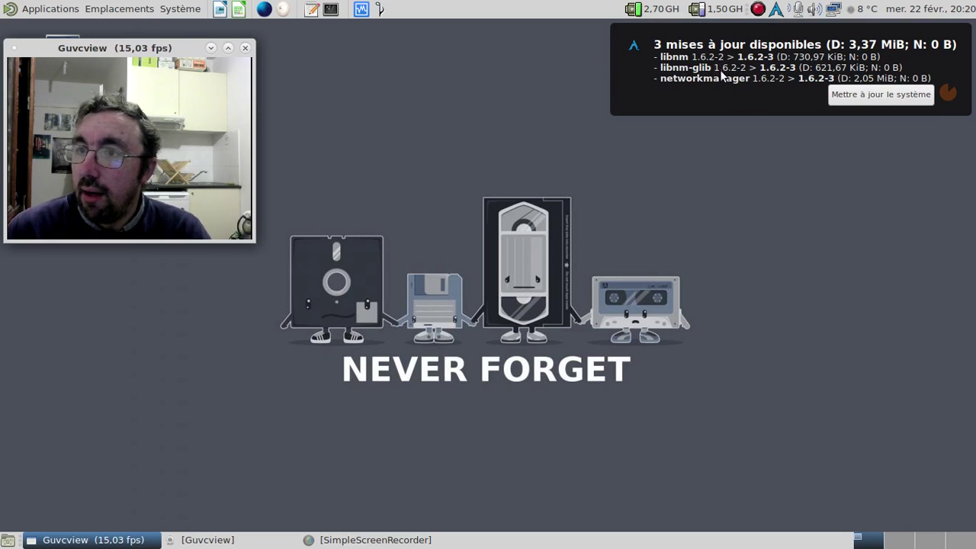
left_click(851, 95)
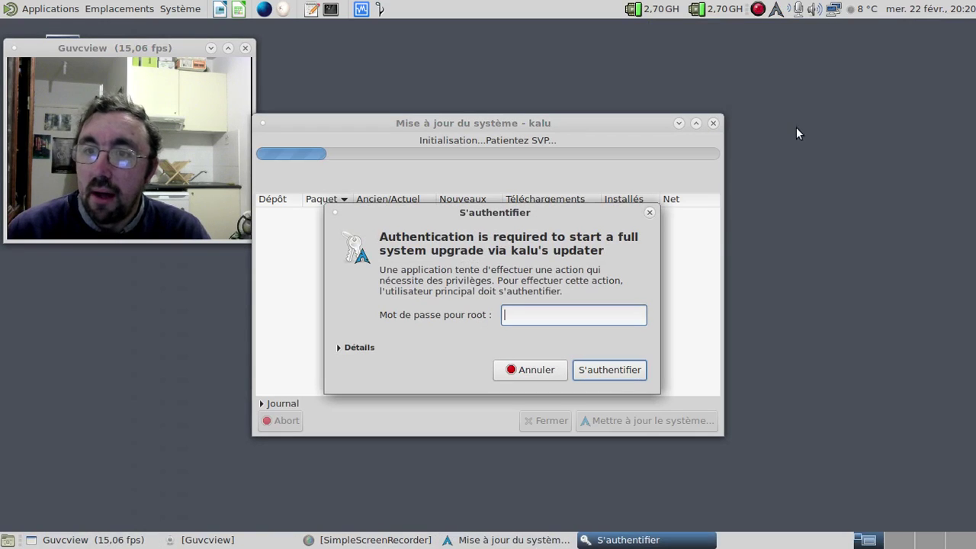
type("********")
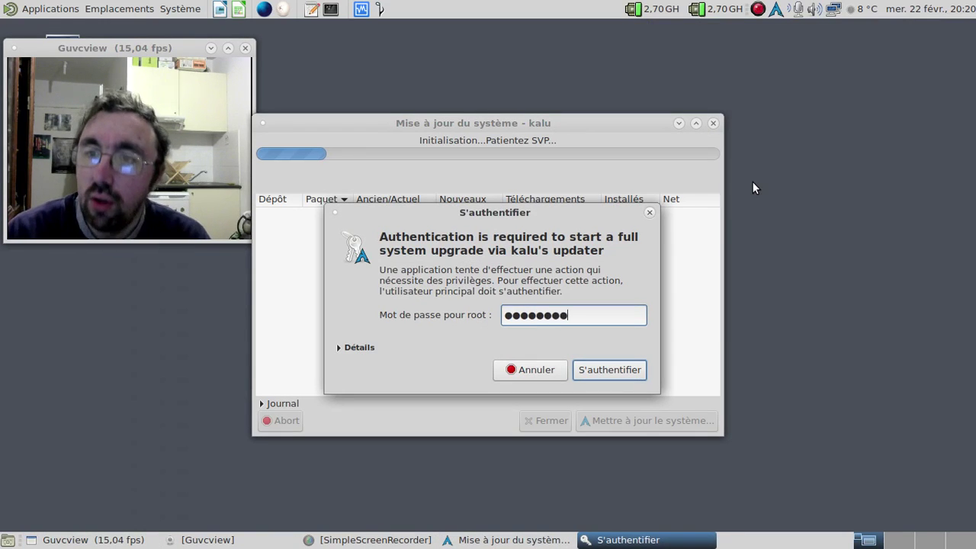
key("Return")
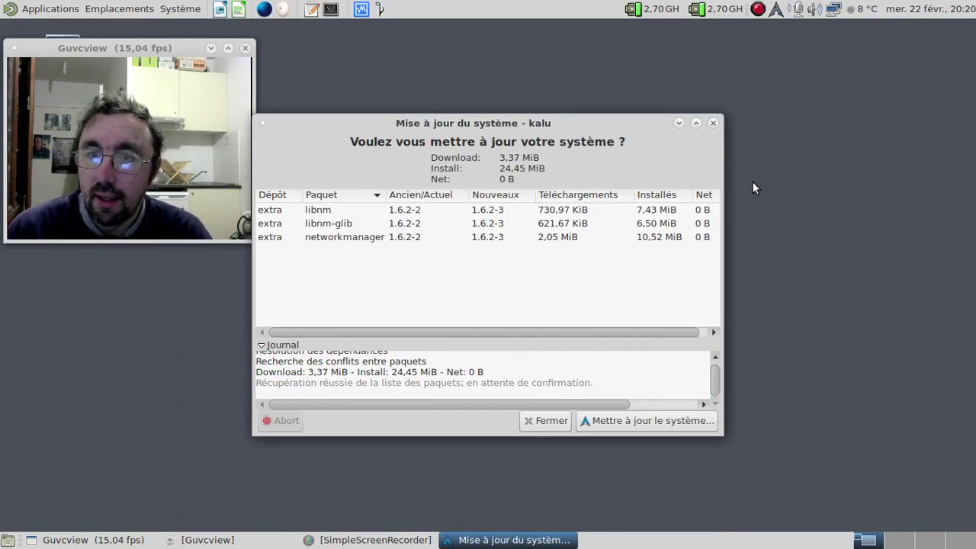
left_click(614, 420)
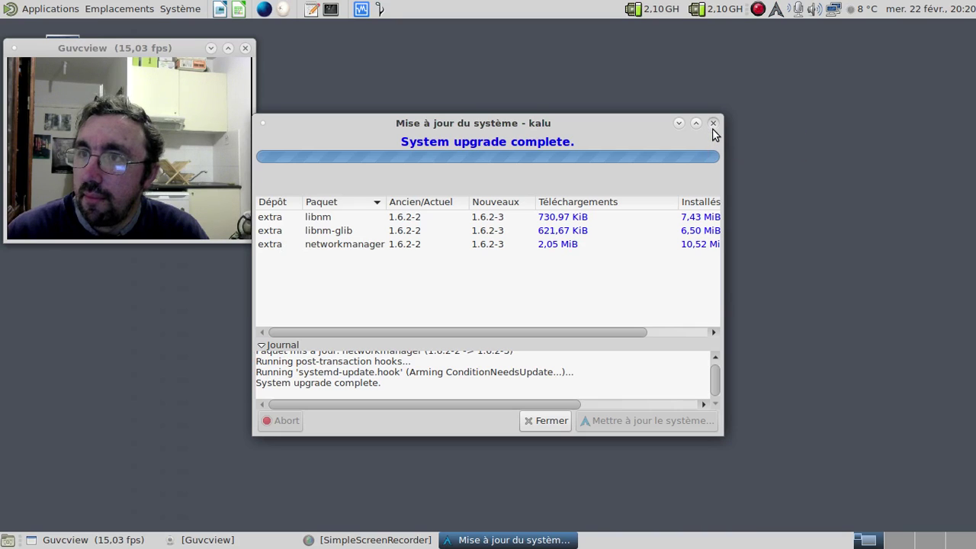
left_click(547, 424)
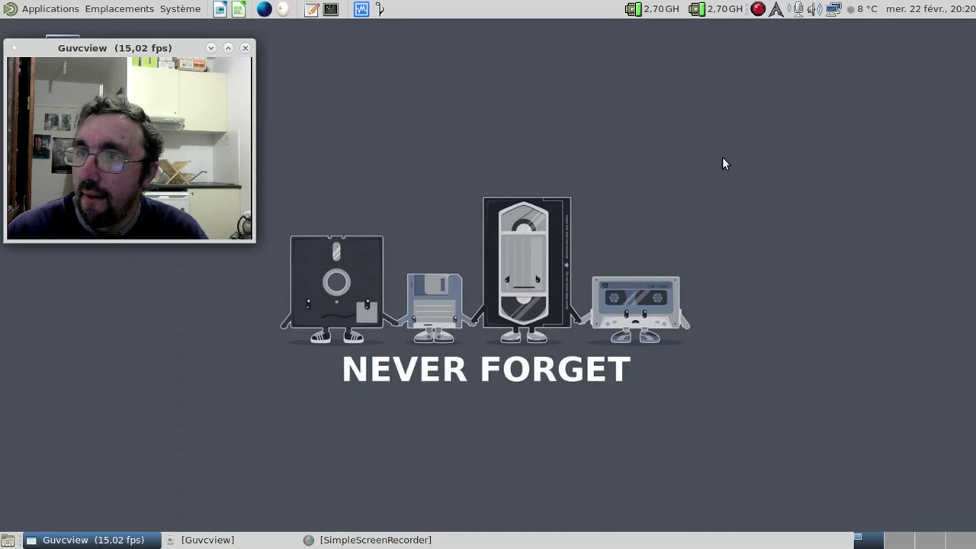
Redisplay the latest kalu notifications and run a manual check for system updates.
left_click(778, 11)
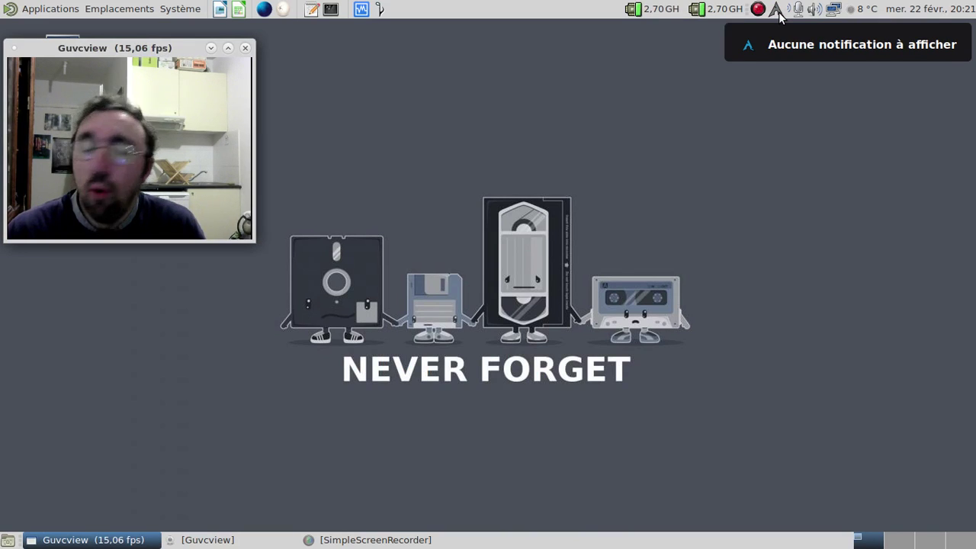
right_click(778, 12)
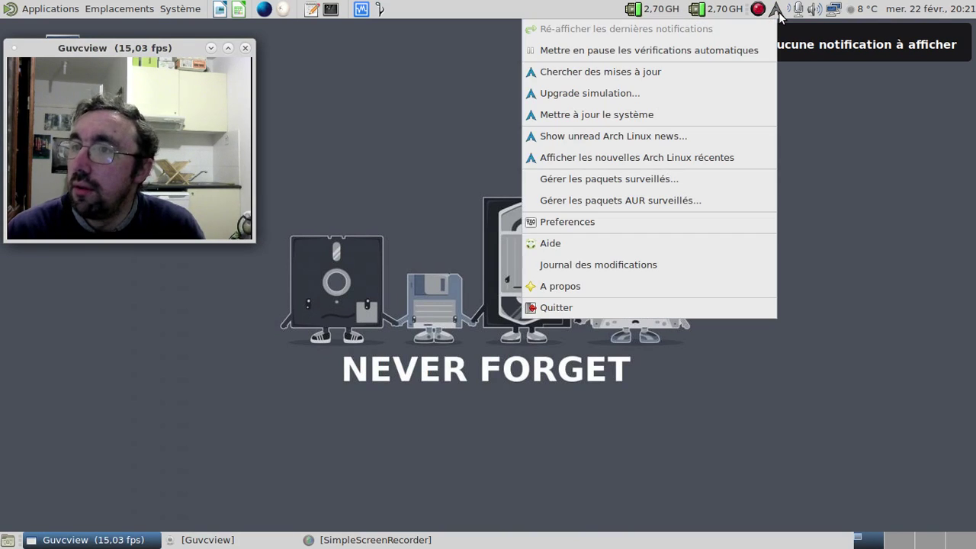
left_click(695, 71)
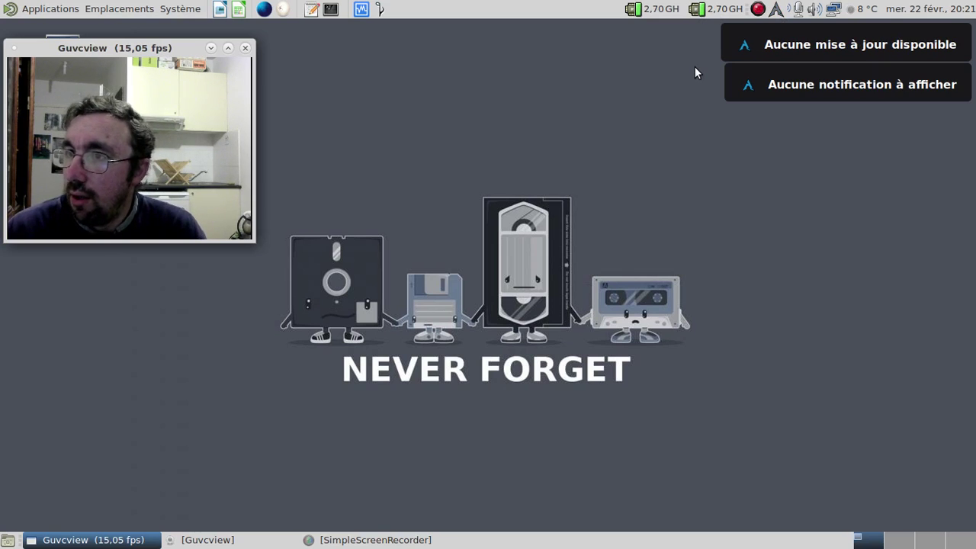
Examine kalu's preferences, from the general, news and update settings to the watched, AUR and miscellaneous ones, and close them without saving.
right_click(776, 9)
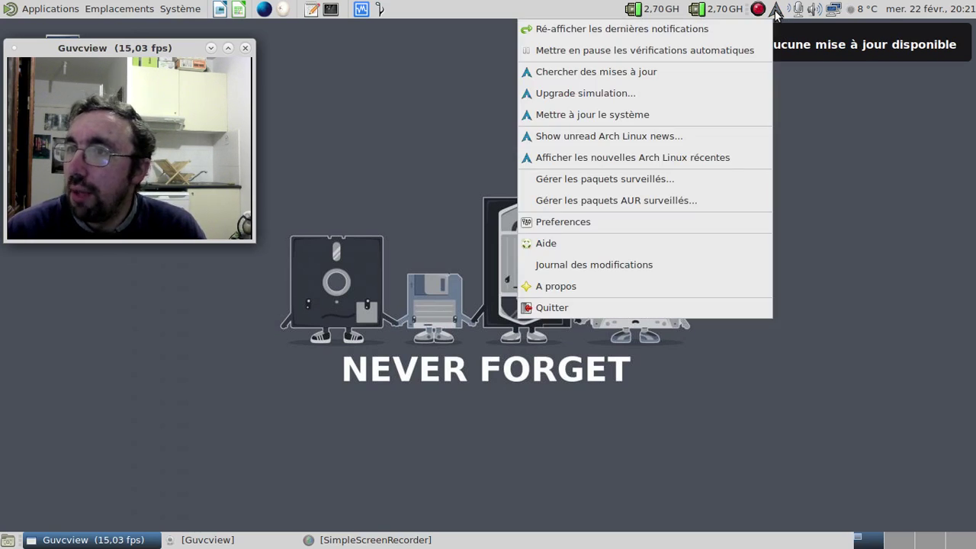
left_click(626, 224)
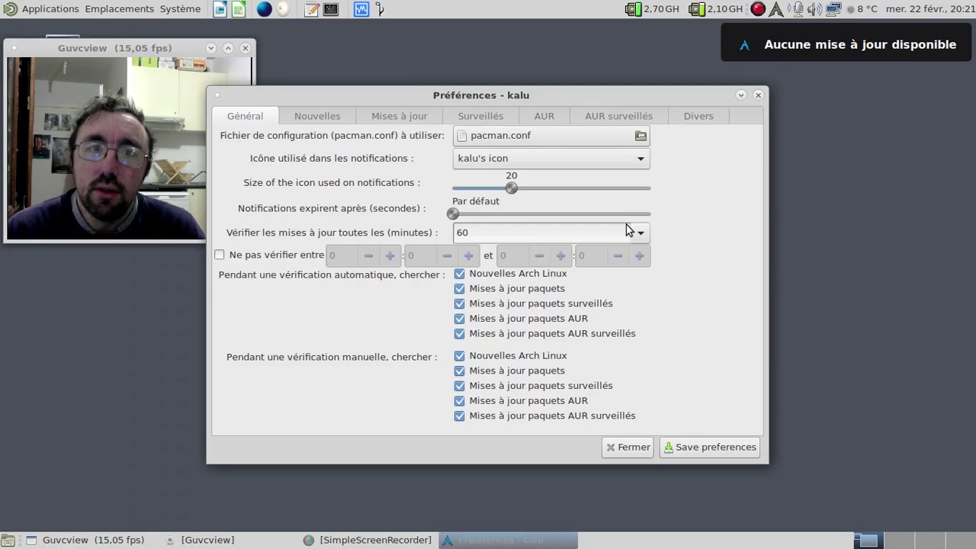
left_click_drag(488, 97, 548, 86)
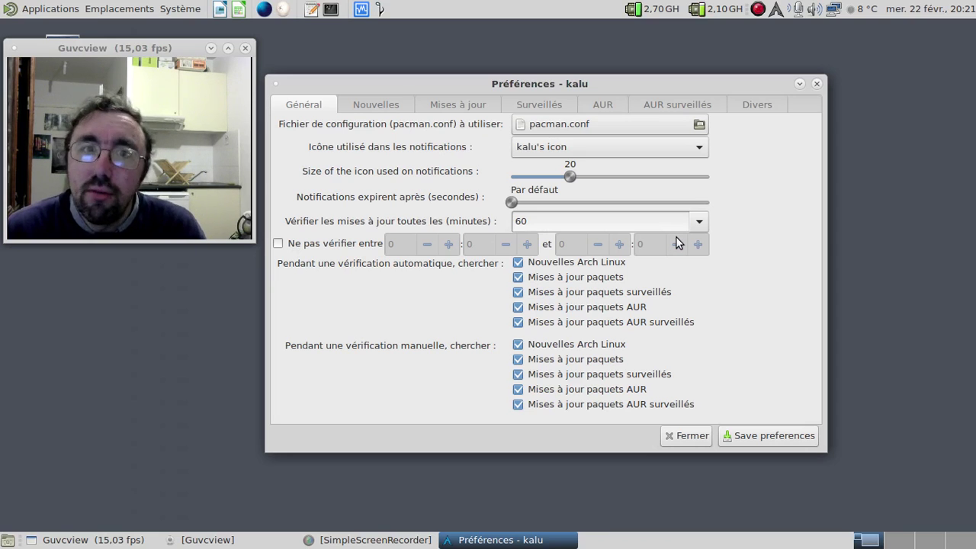
left_click(366, 103)
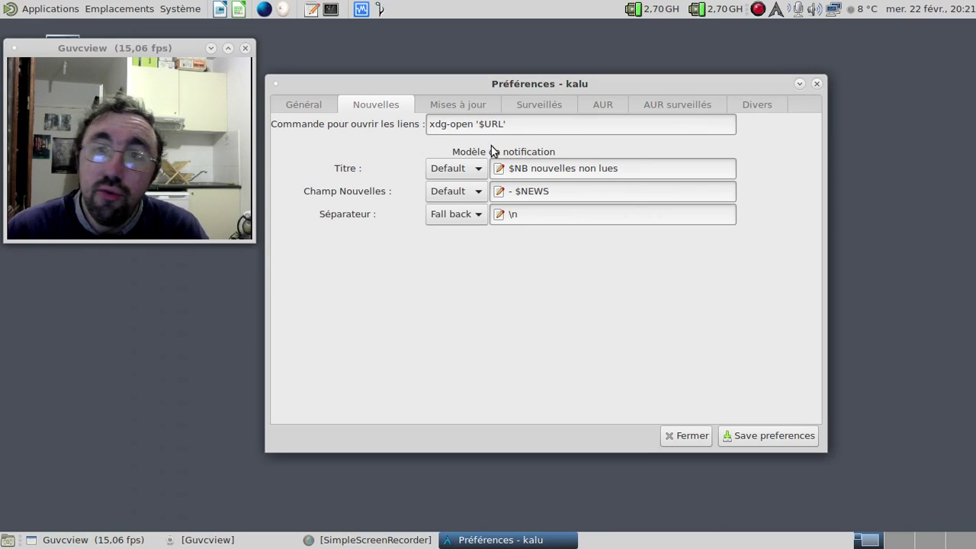
left_click(457, 104)
left_click(553, 108)
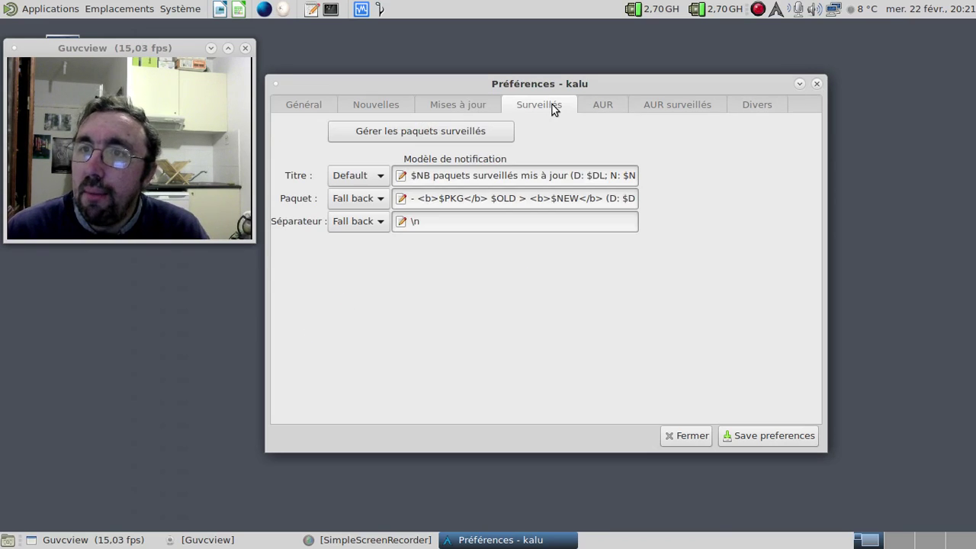
left_click(601, 104)
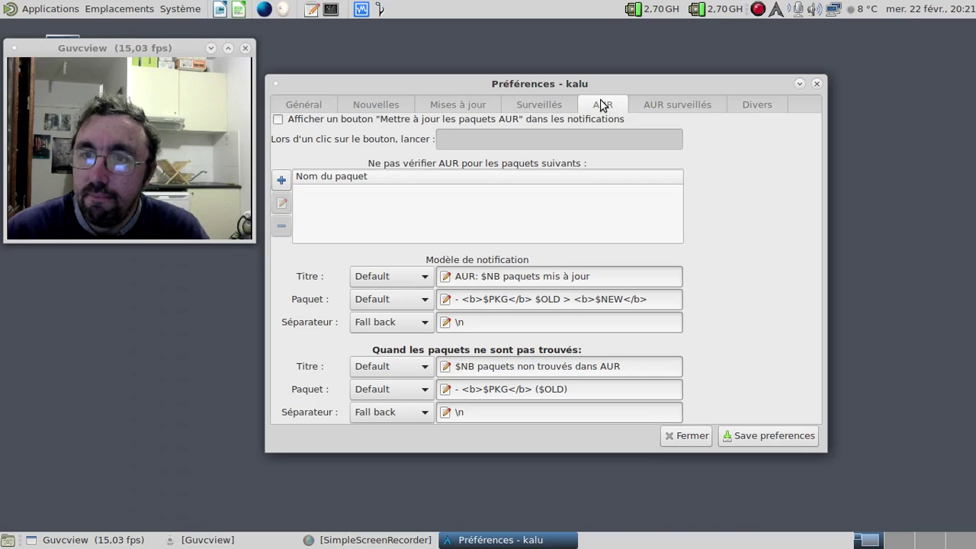
left_click(662, 111)
left_click(737, 111)
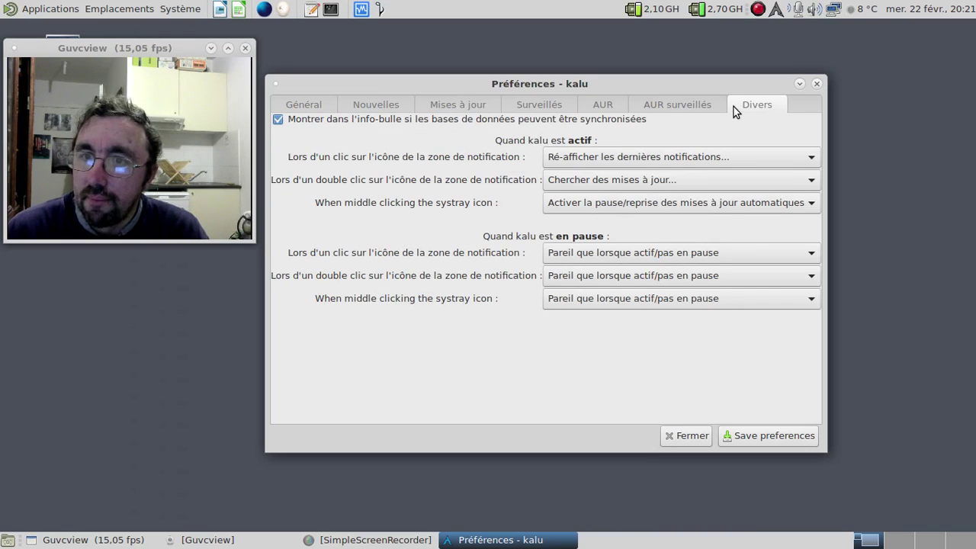
left_click(698, 435)
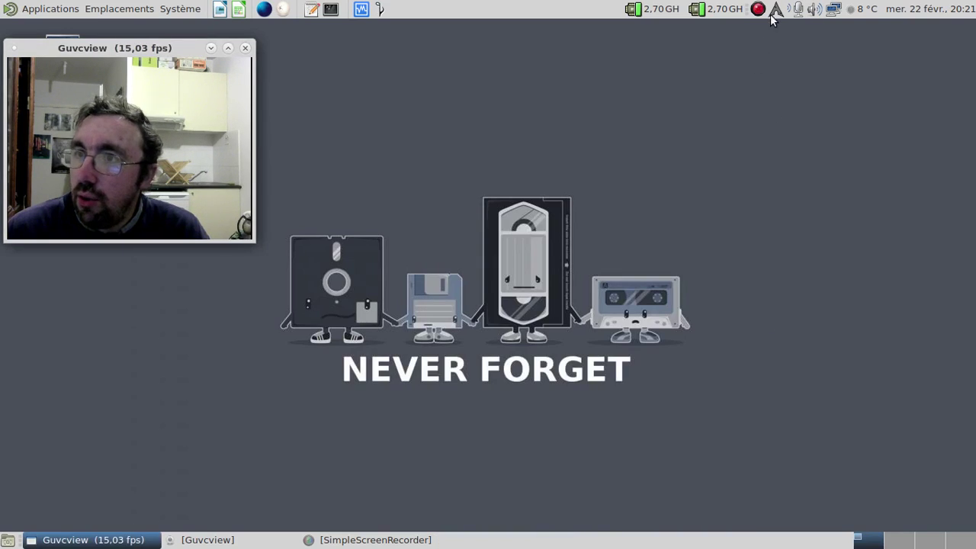
Read through the recent Arch Linux news in kalu down to the last item and close it.
right_click(771, 14)
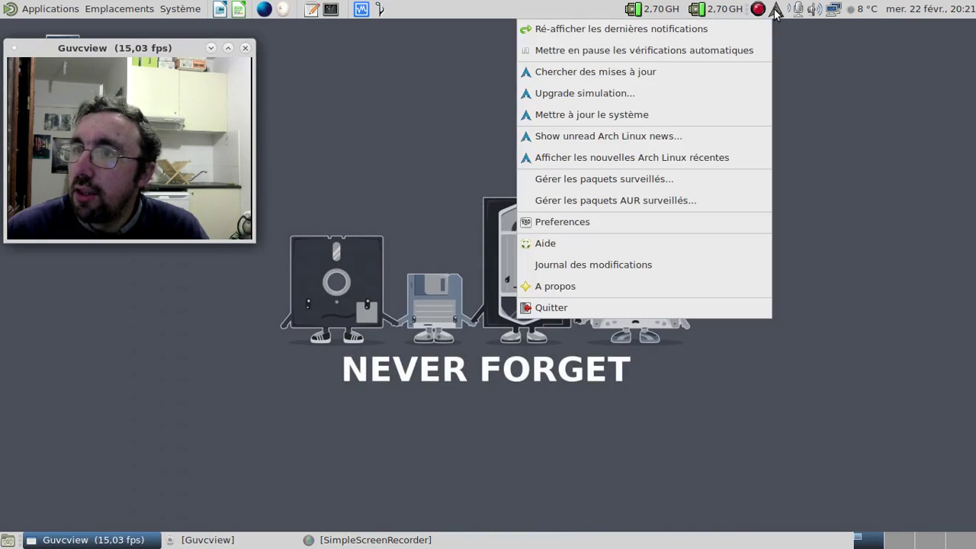
left_click(656, 152)
scroll(626, 217, "down", 3)
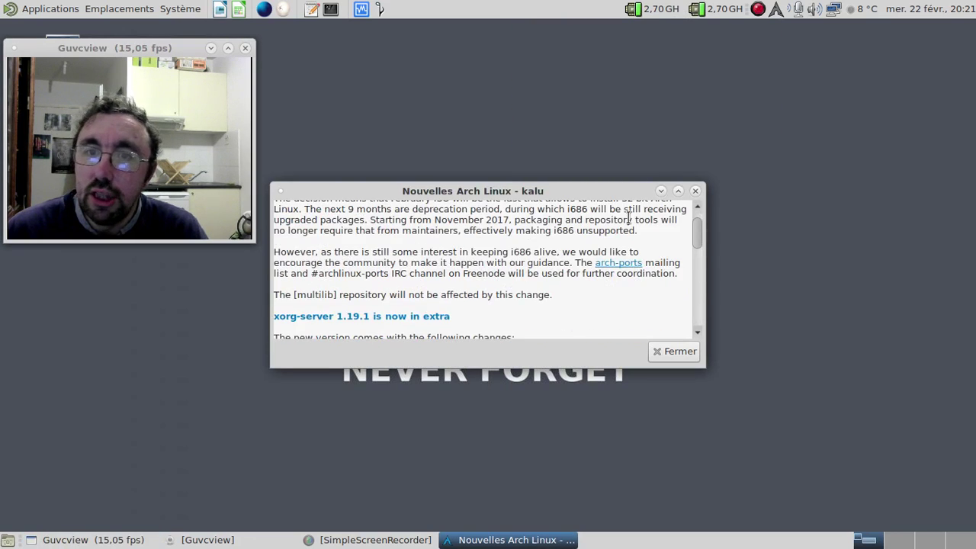
scroll(628, 219, "down", 6)
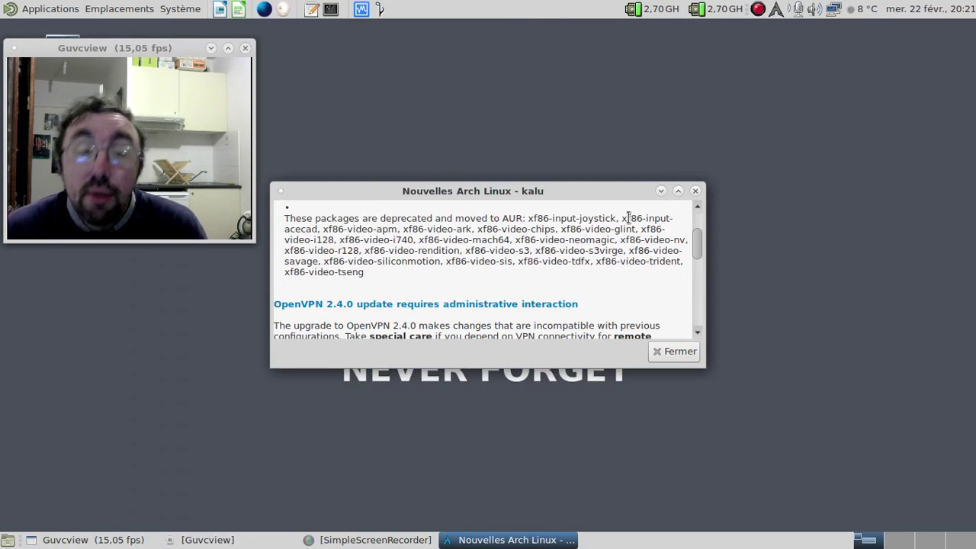
scroll(628, 218, "down", 8)
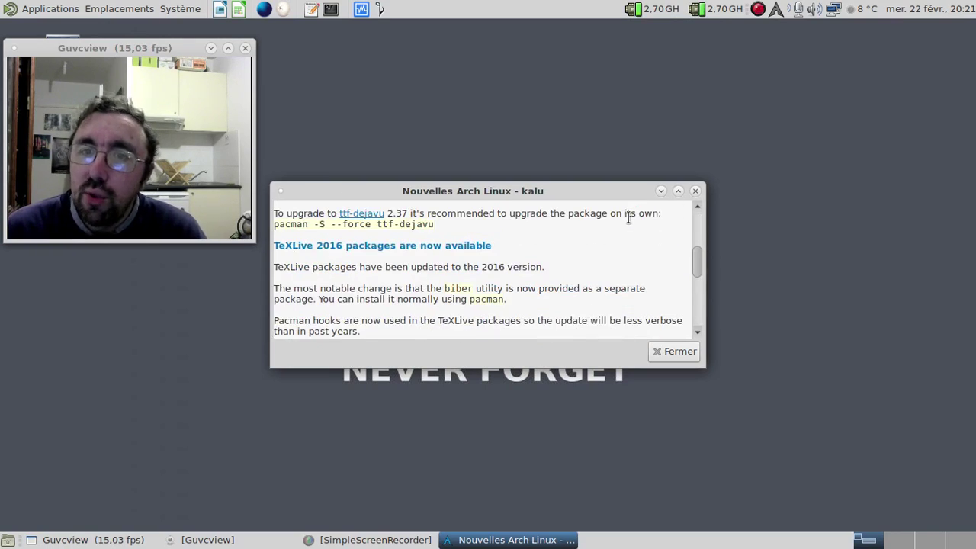
scroll(628, 219, "down", 10)
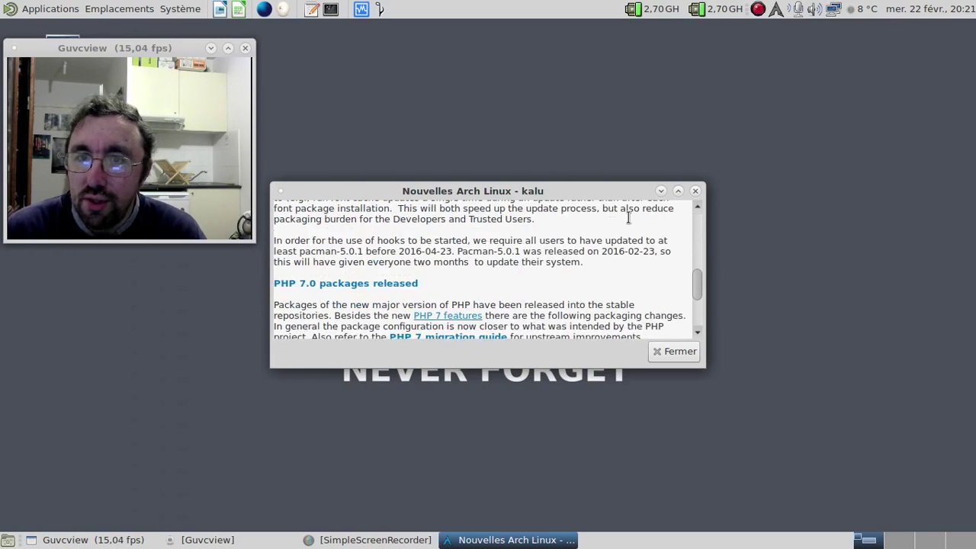
scroll(629, 218, "down", 10)
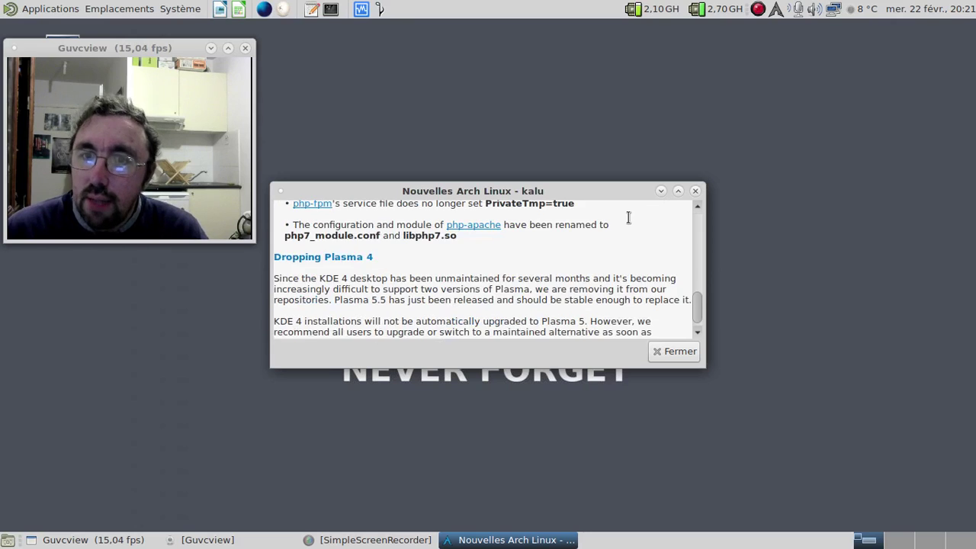
scroll(628, 219, "down", 2)
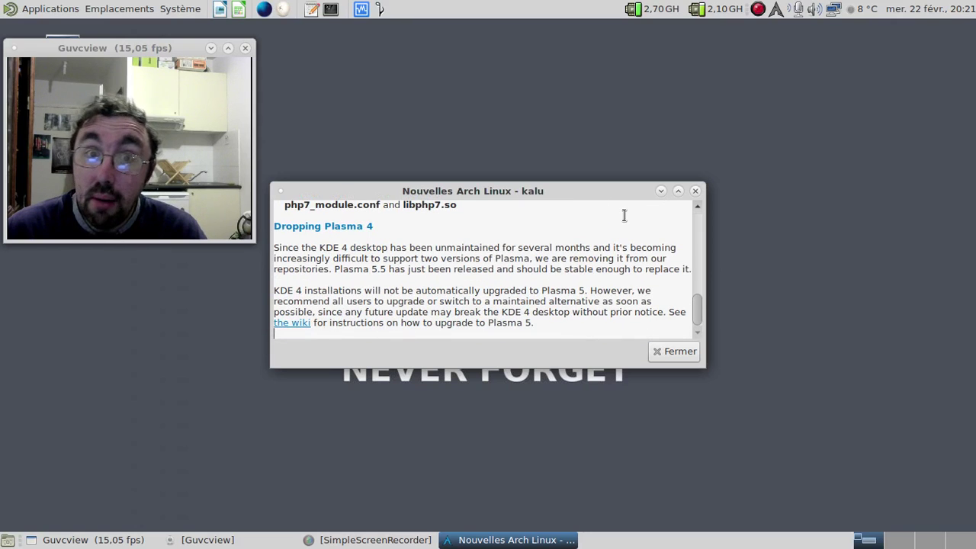
left_click(696, 190)
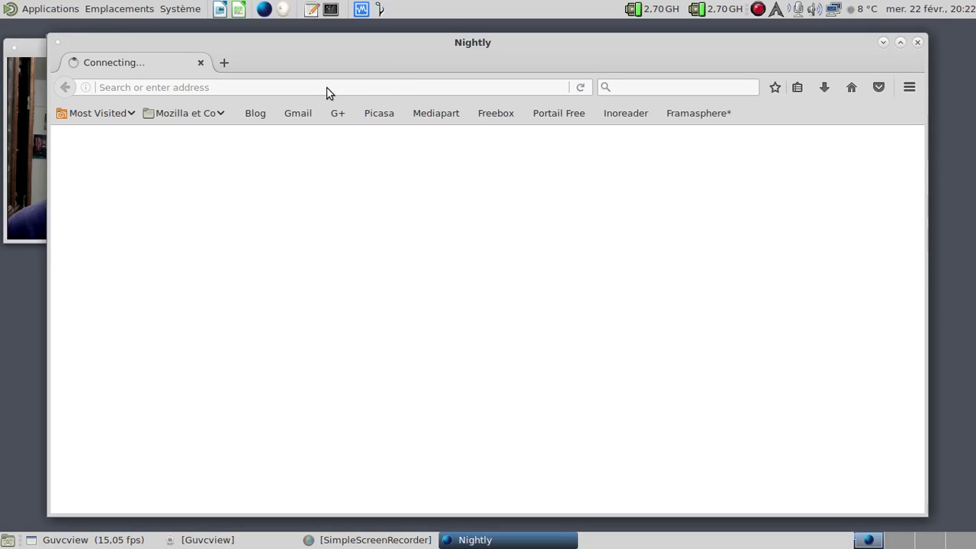
In the Nightly browser, look up "pamac" and open the manjaro/pamac GitHub page, shifting the window slightly.
left_click(331, 88)
type("pa")
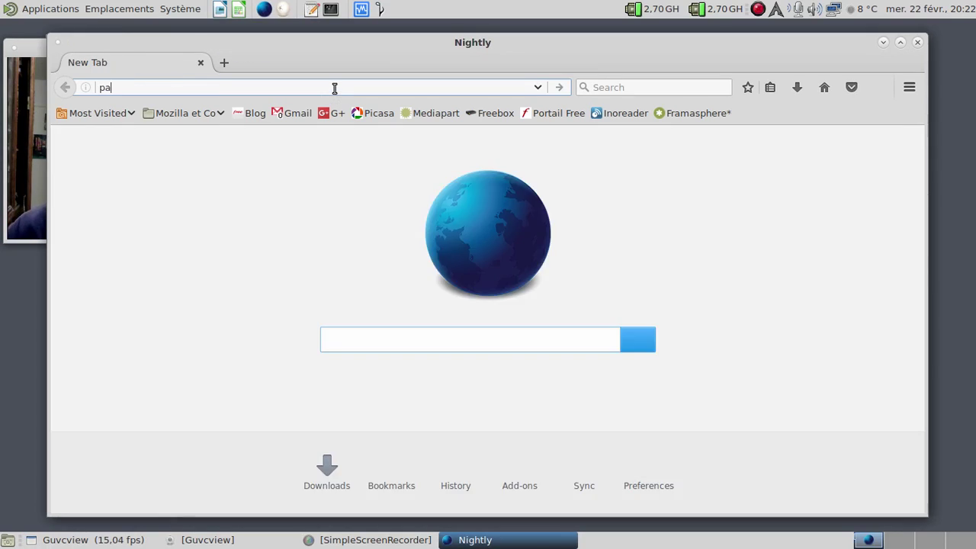
type("mac")
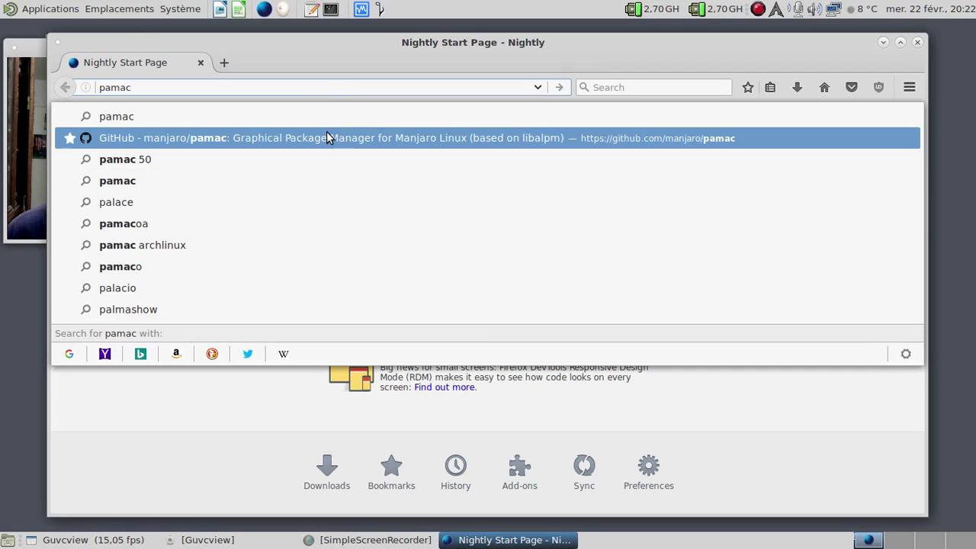
left_click(326, 137)
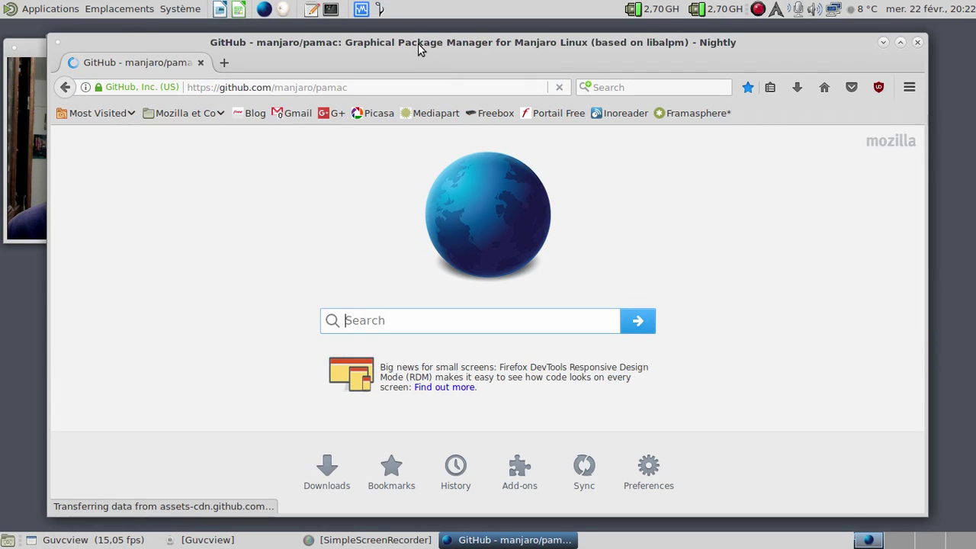
left_click_drag(418, 43, 446, 45)
Look through the pamac repository's commit history and open the "implement build functions" commit of Feb 18, 2017.
scroll(463, 343, "down", 2)
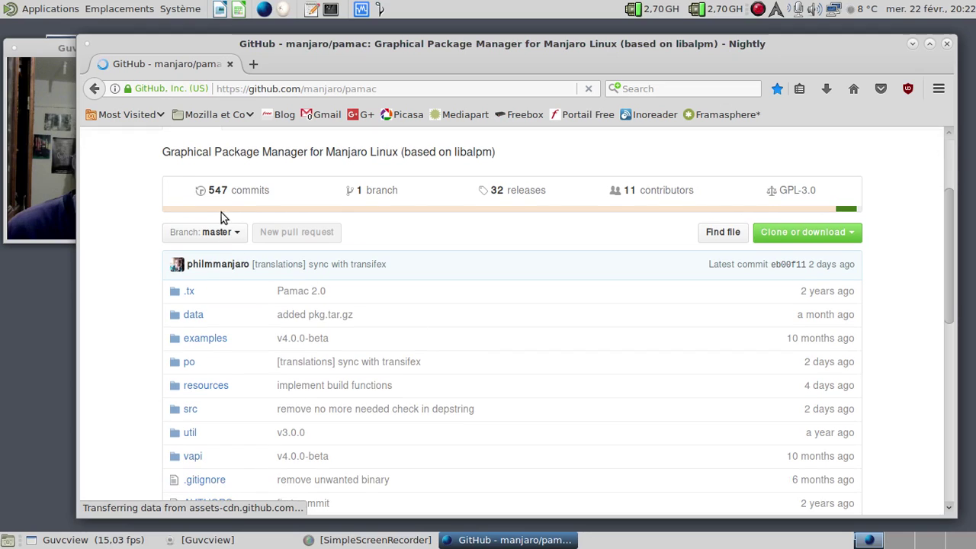
left_click(232, 195)
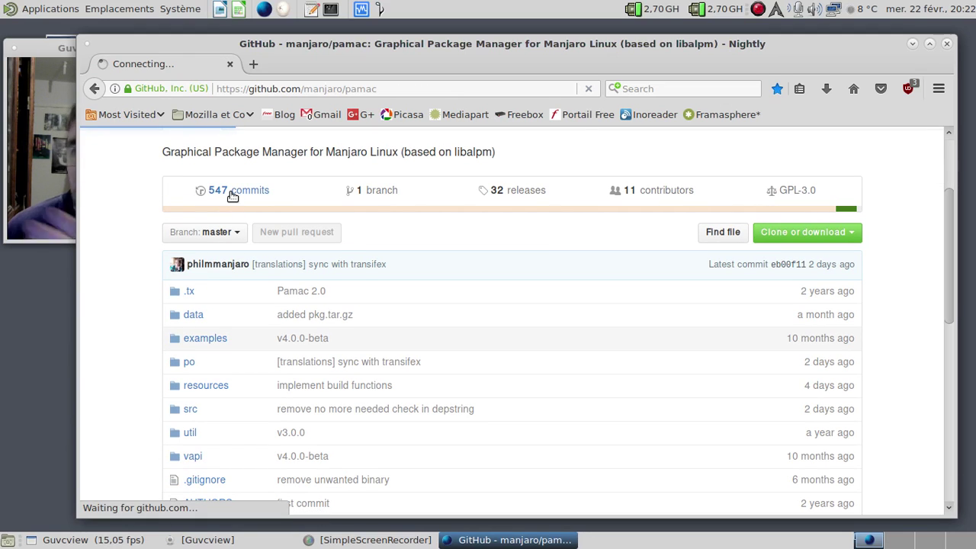
scroll(413, 330, "down", 3)
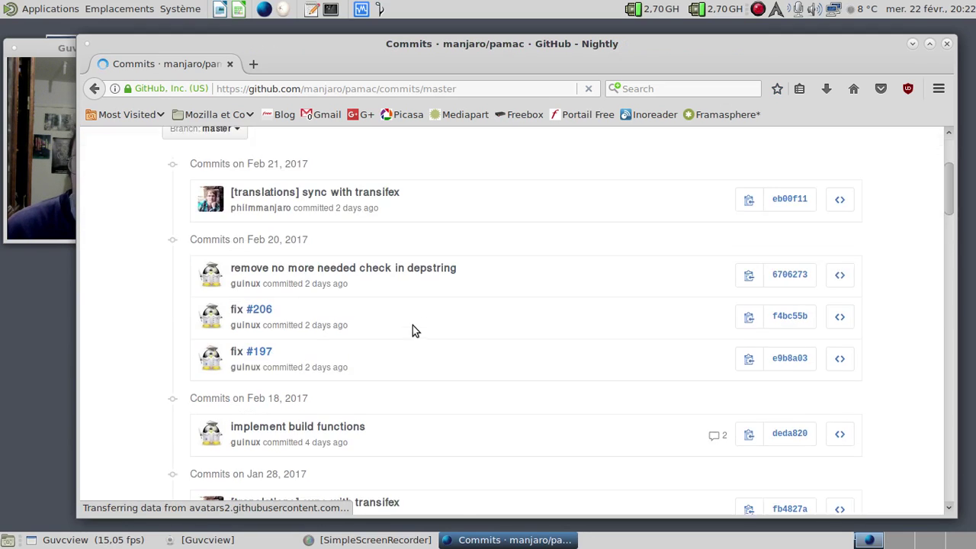
scroll(414, 331, "down", 3)
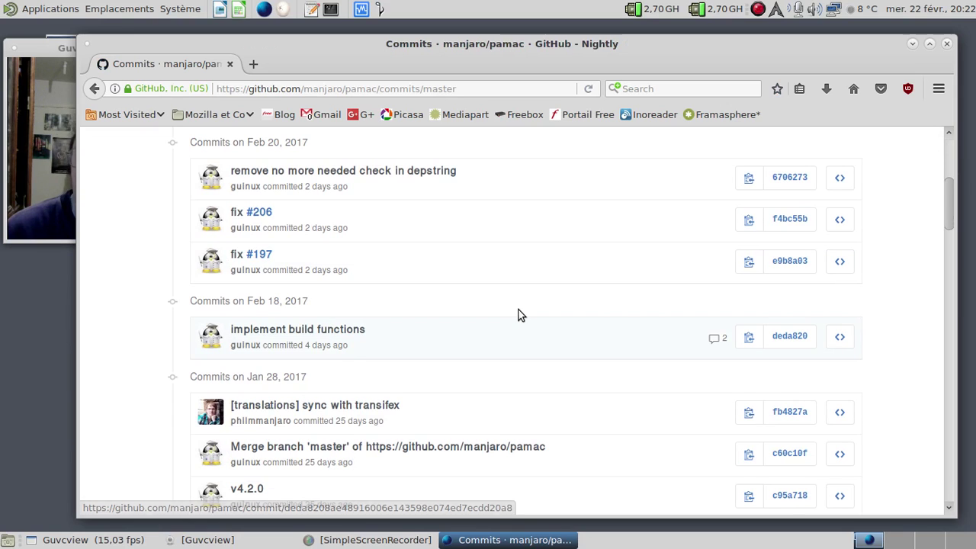
left_click(45, 213)
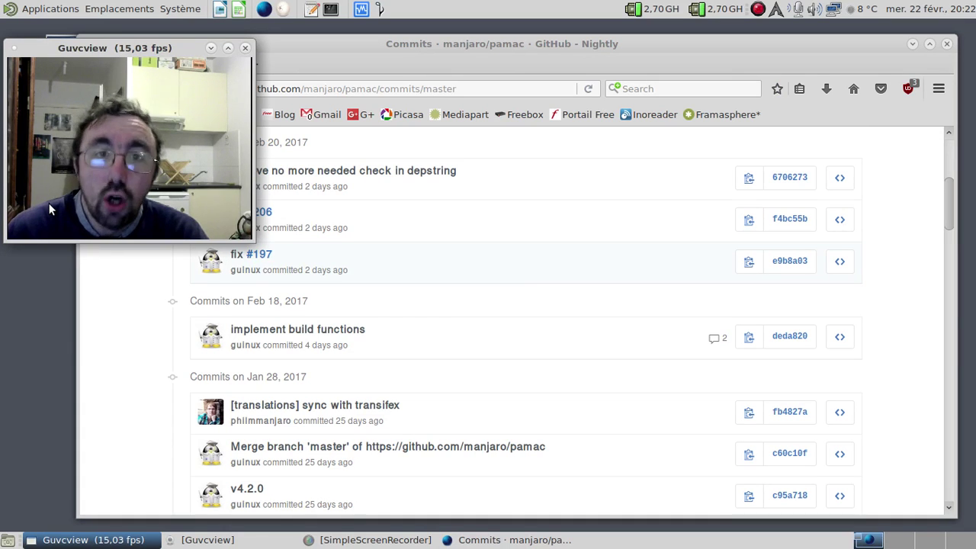
left_click(353, 63)
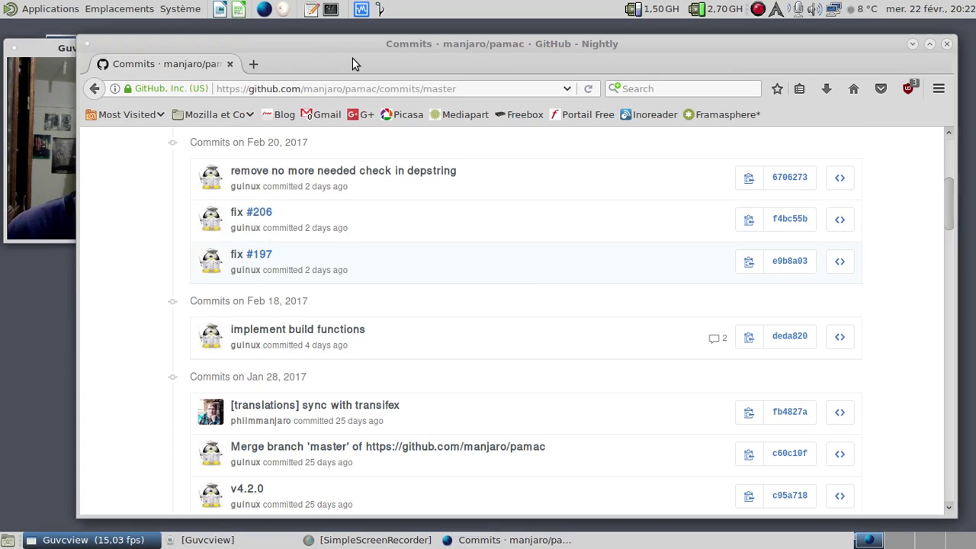
left_click(301, 334)
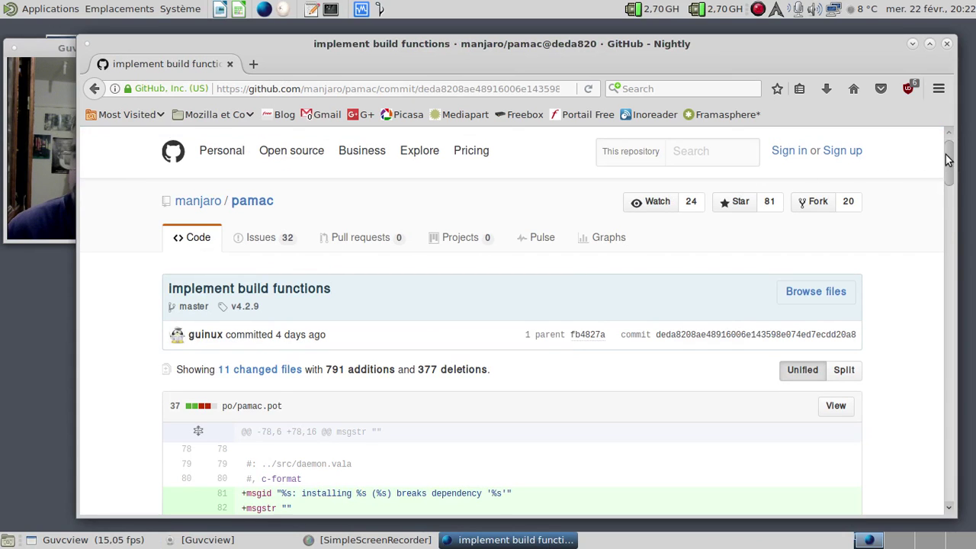
Look through the commit's code changes down to the comments below them, and bring the Guvcview window to the front.
left_click_drag(945, 159, 945, 421)
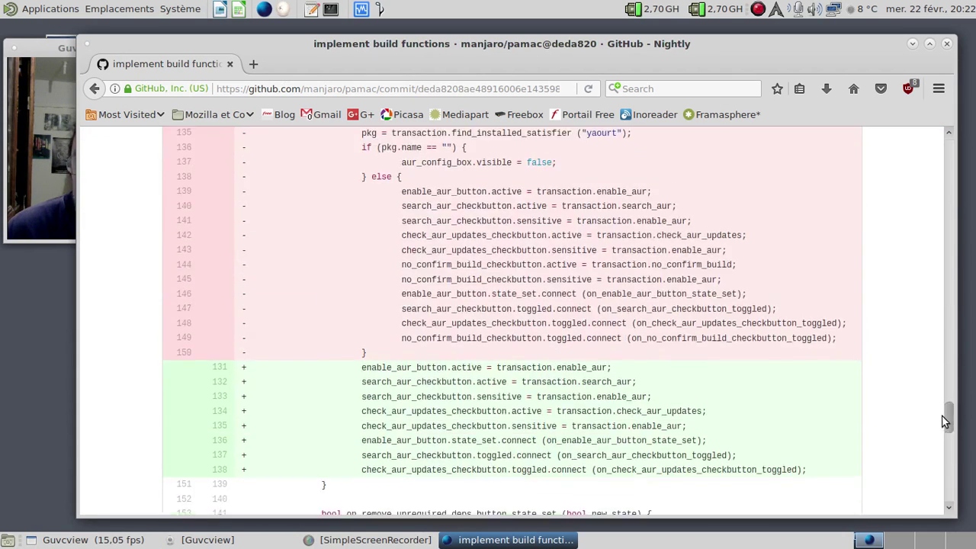
scroll(946, 422, "down", 15)
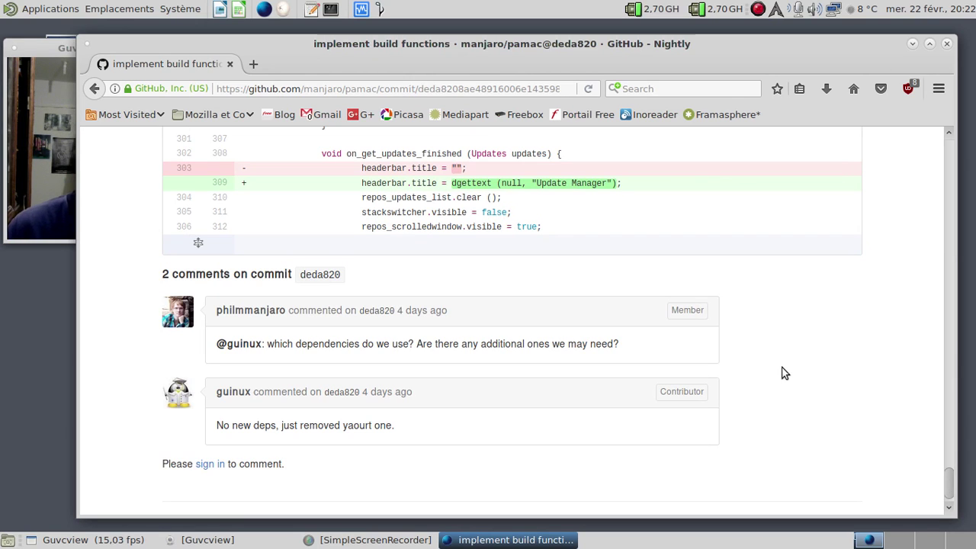
left_click(52, 192)
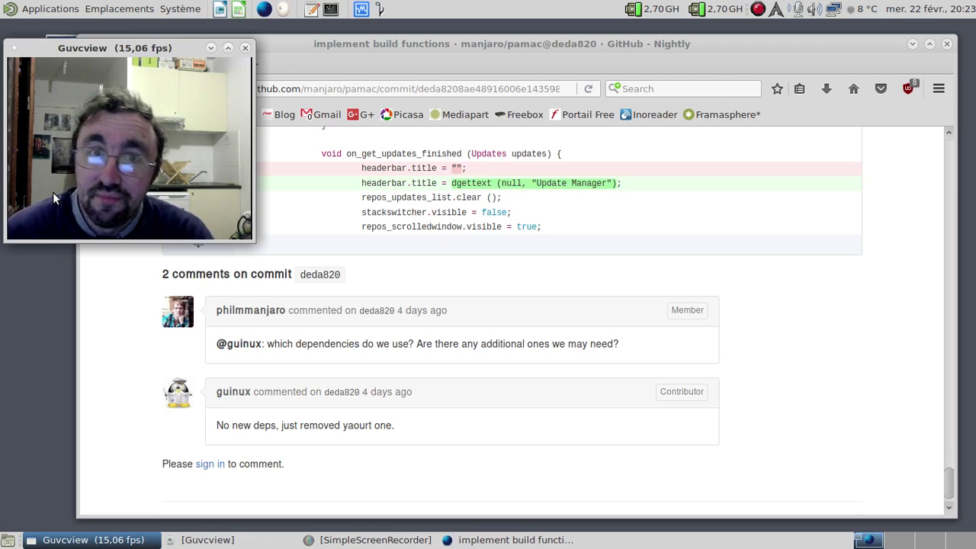
Return to the Nightly browser, load archlinux.fr in a new tab, and open the site's yaourt page.
left_click(327, 48)
left_click(261, 61)
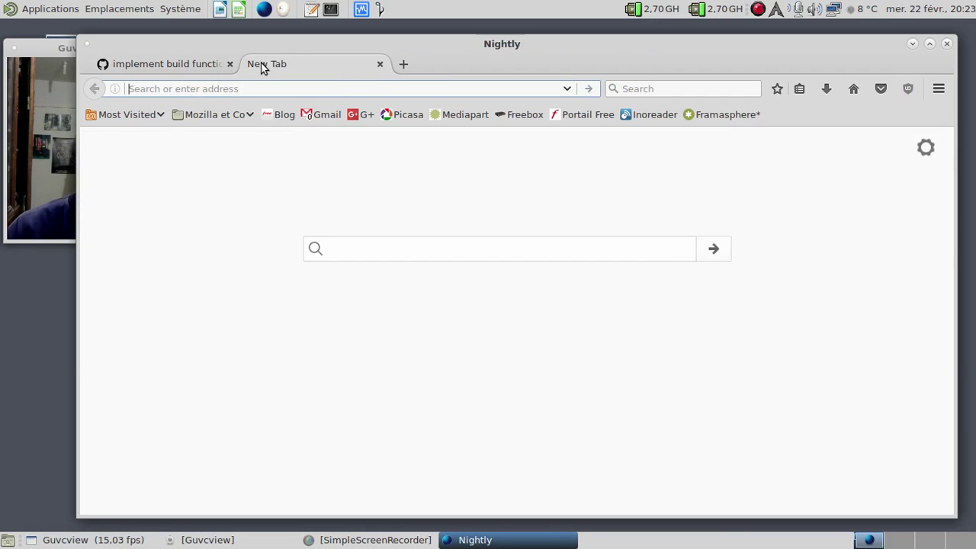
type("ar")
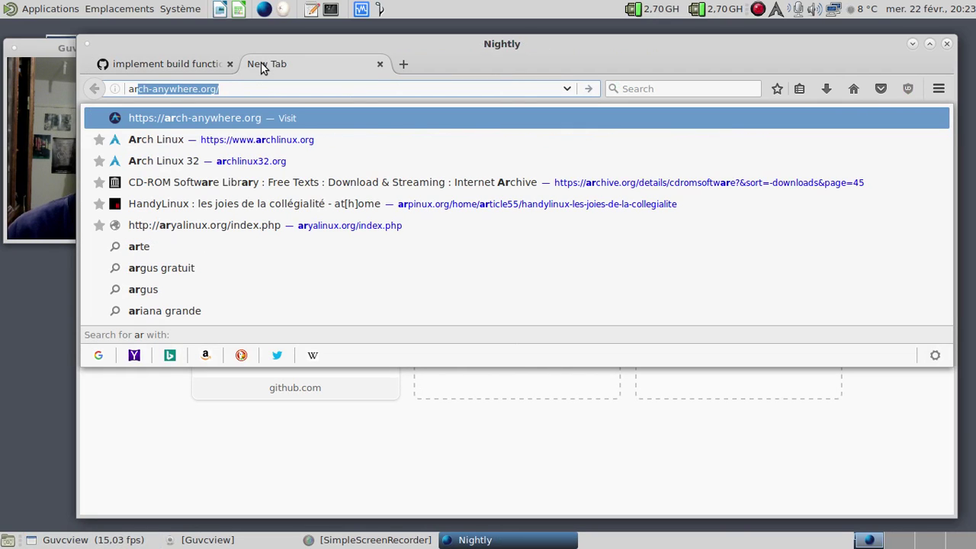
type("chlinux.fr")
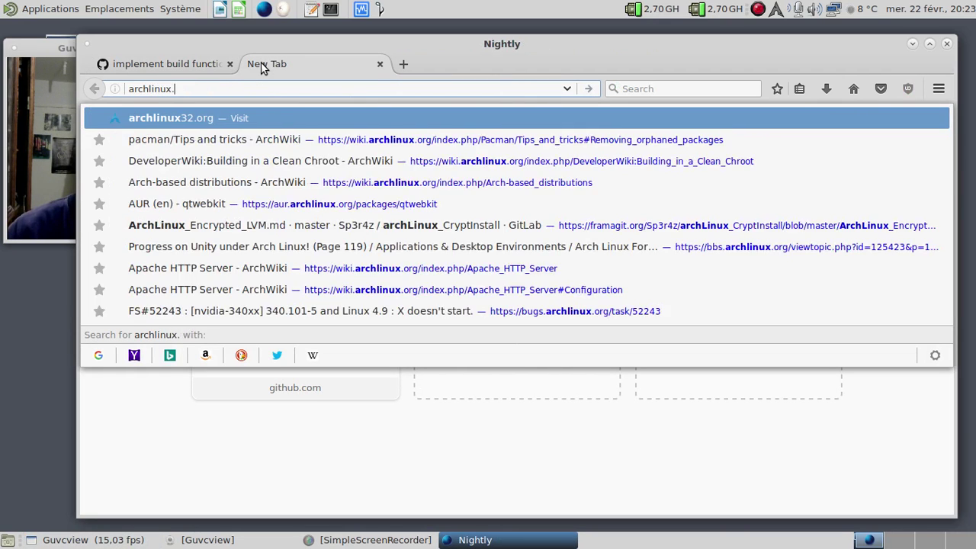
key("Return")
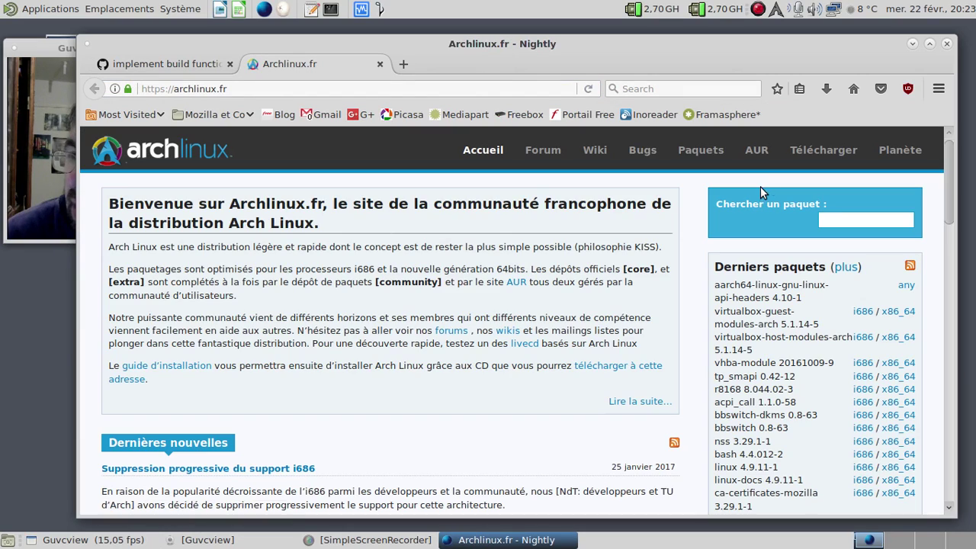
left_click_drag(949, 206, 918, 353)
left_click(750, 296)
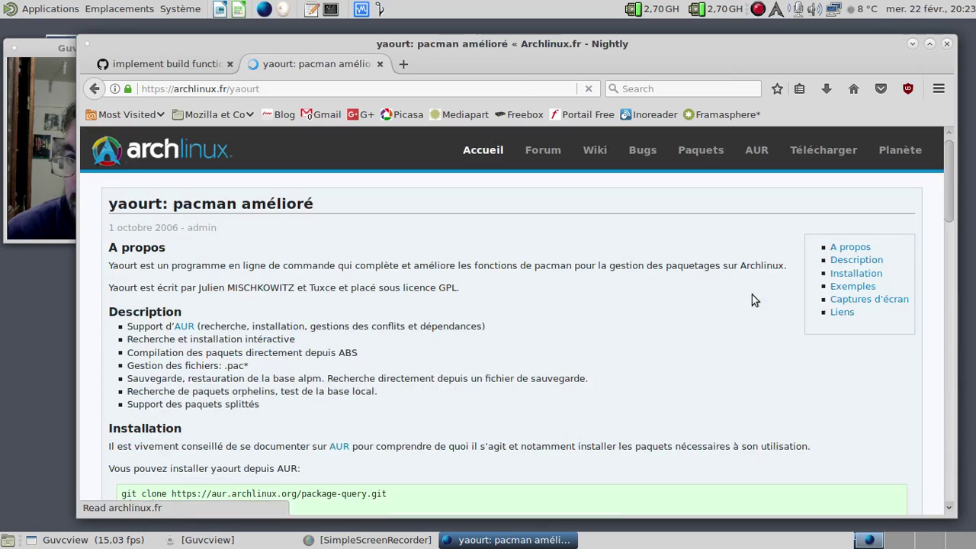